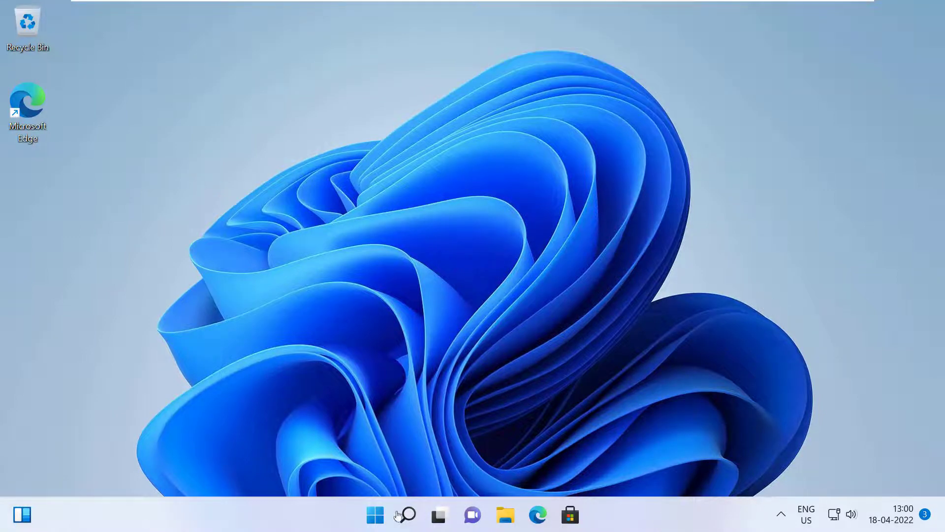
Set the accent color to Automatic under Settings > Personalization > Colors
{"action": "left_click", "coordinate": [376, 515]}
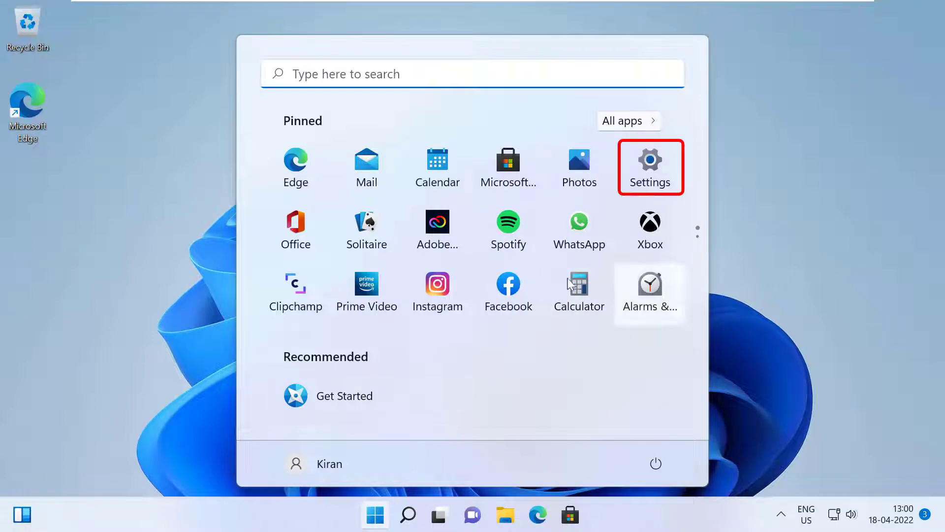
{"action": "left_click", "coordinate": [651, 168]}
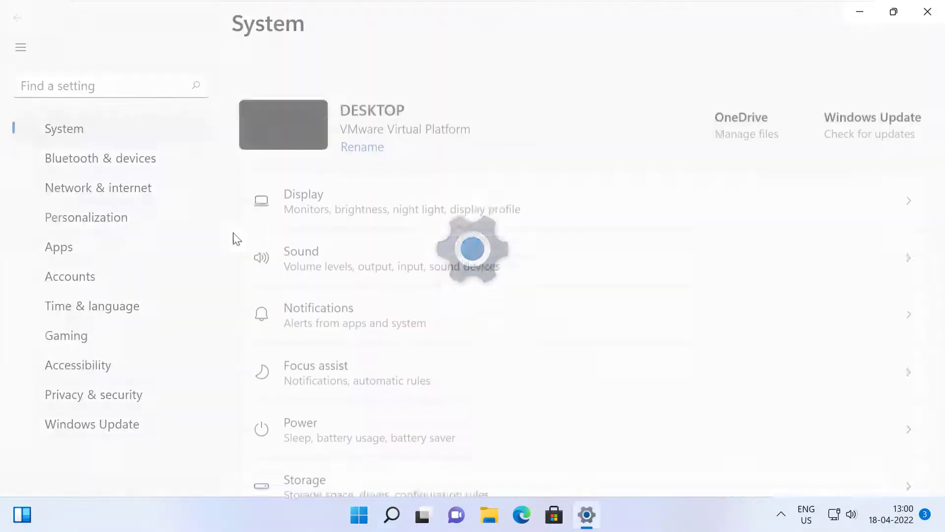
{"action": "left_click", "coordinate": [141, 247]}
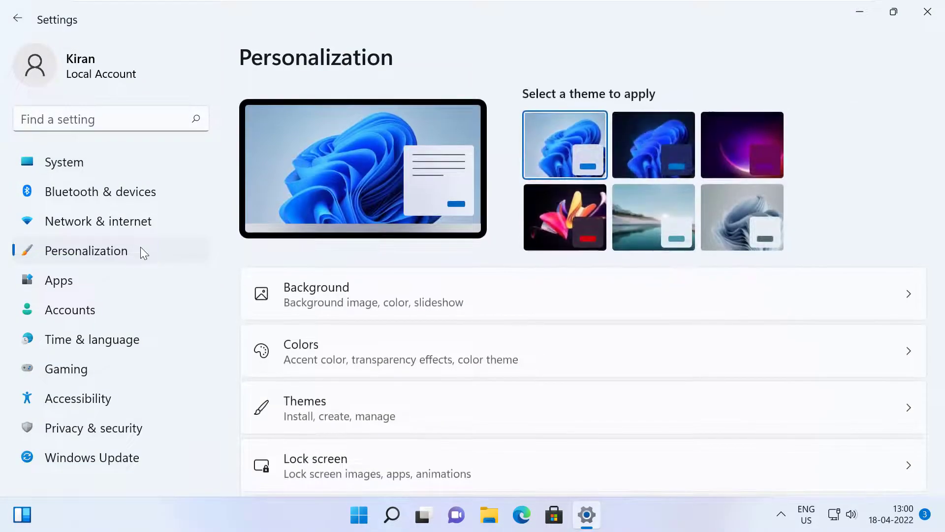
{"action": "left_click", "coordinate": [381, 362]}
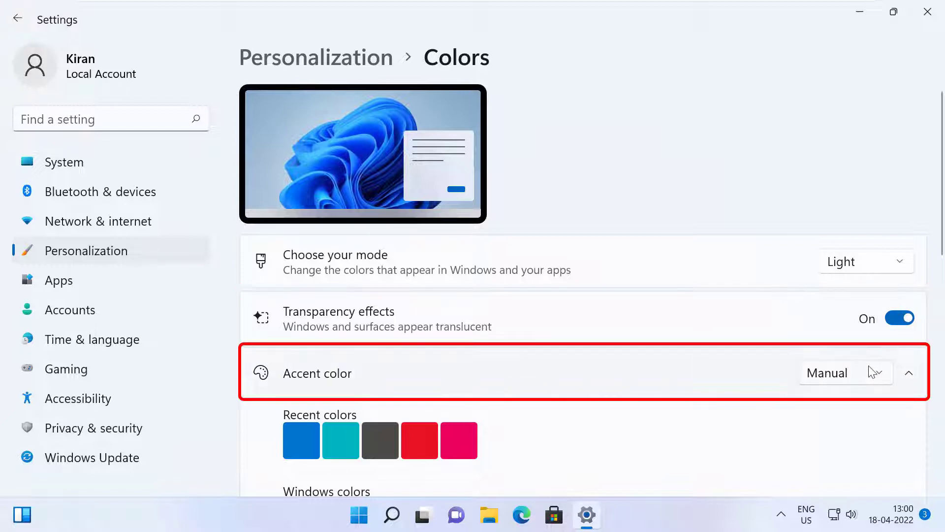
{"action": "left_click", "coordinate": [849, 373]}
{"action": "left_click", "coordinate": [857, 347]}
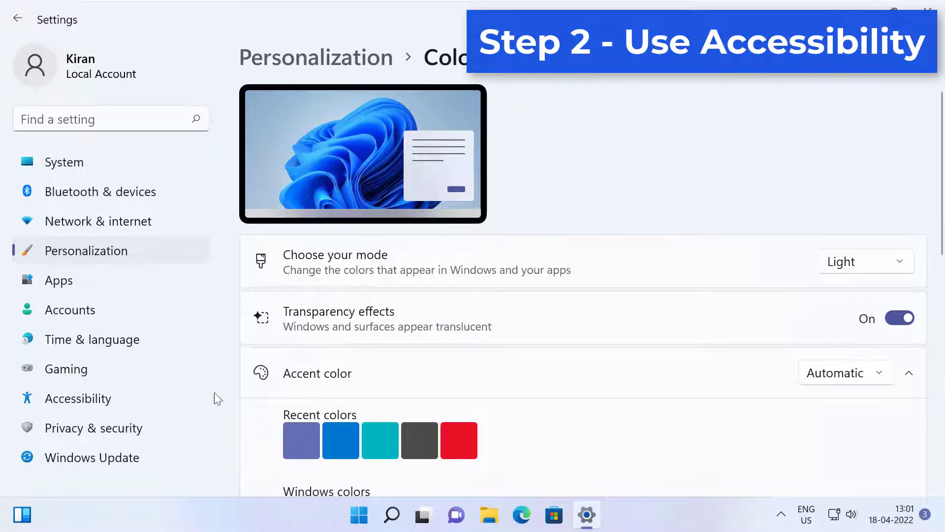
Turn Transparency effects off and back on in Accessibility > Visual effects, then close Settings
{"action": "left_click", "coordinate": [134, 398]}
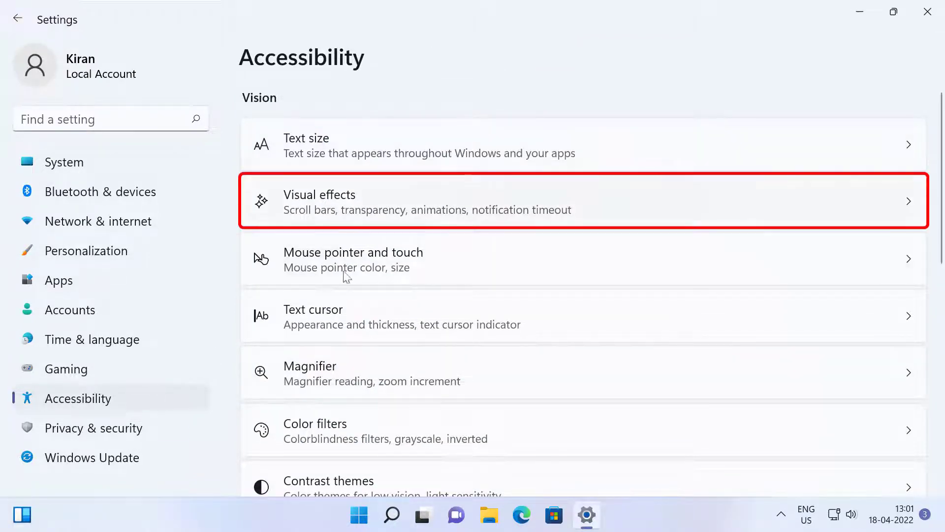
{"action": "left_click", "coordinate": [469, 202]}
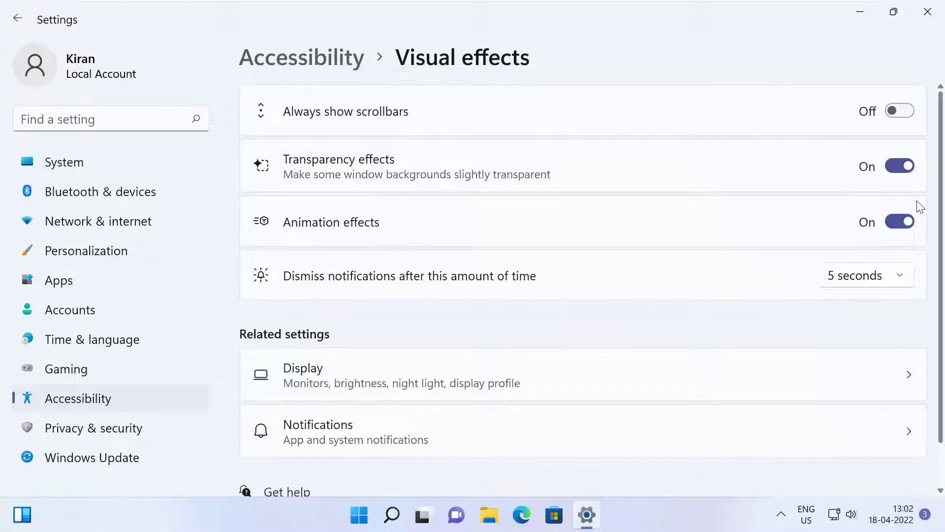
{"action": "left_click", "coordinate": [899, 167]}
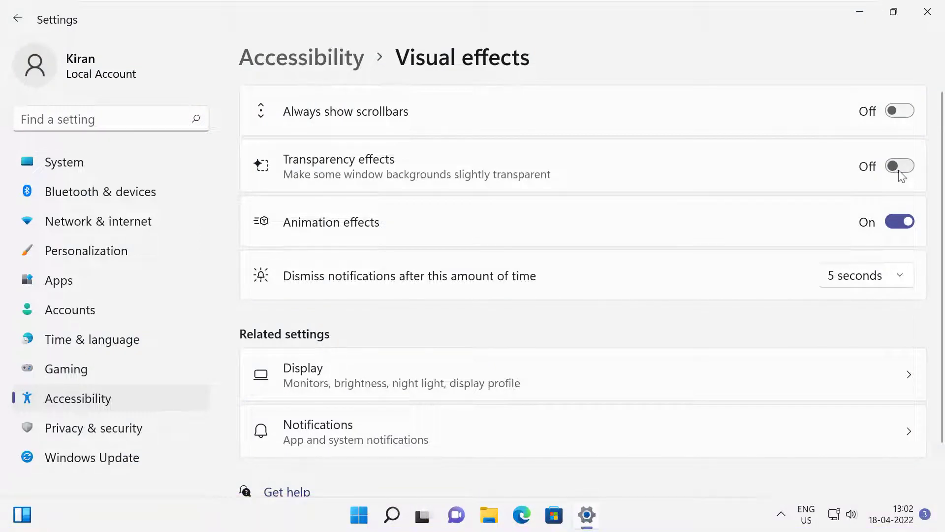
{"action": "left_click", "coordinate": [902, 167]}
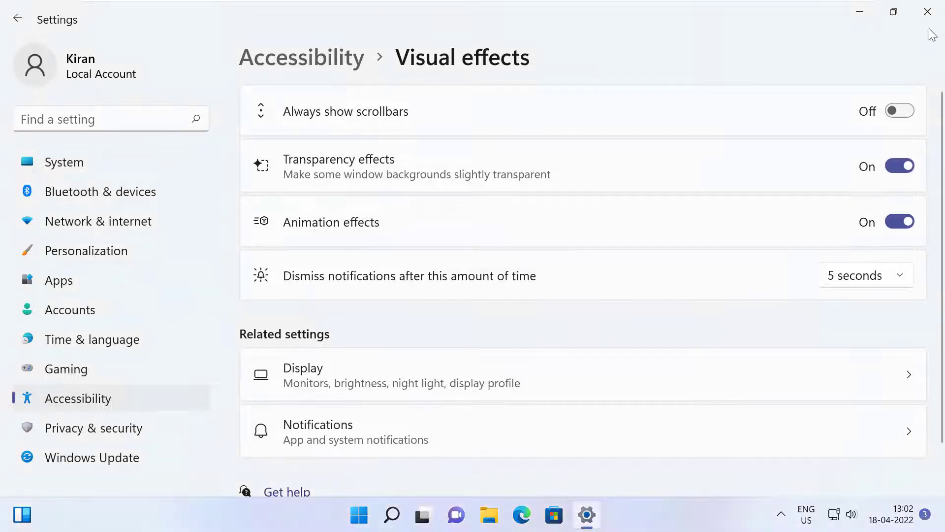
{"action": "left_click", "coordinate": [927, 12]}
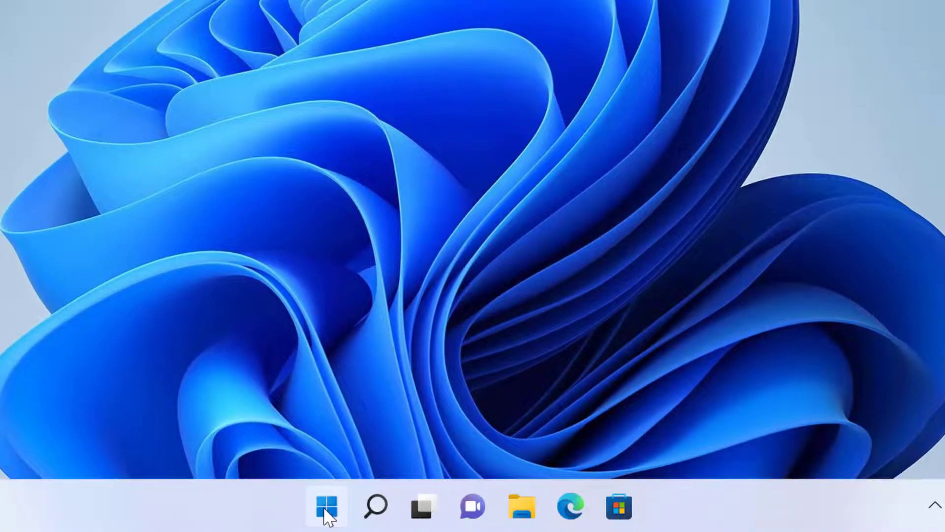
Launch Registry Editor with regedit from the Run dialog, approving the UAC prompt
{"action": "right_click", "coordinate": [323, 506]}
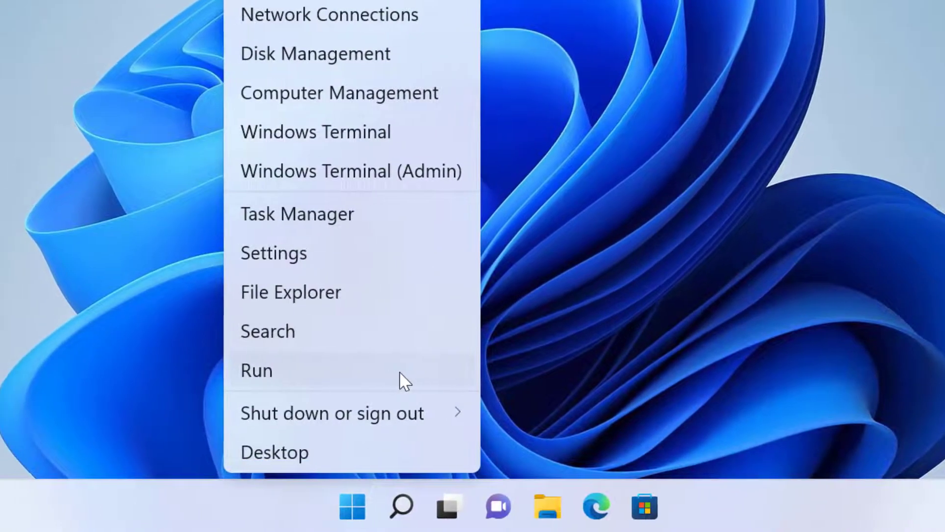
{"action": "left_click", "coordinate": [399, 372]}
{"action": "type", "text": "regedit"}
{"action": "key", "text": "Return"}
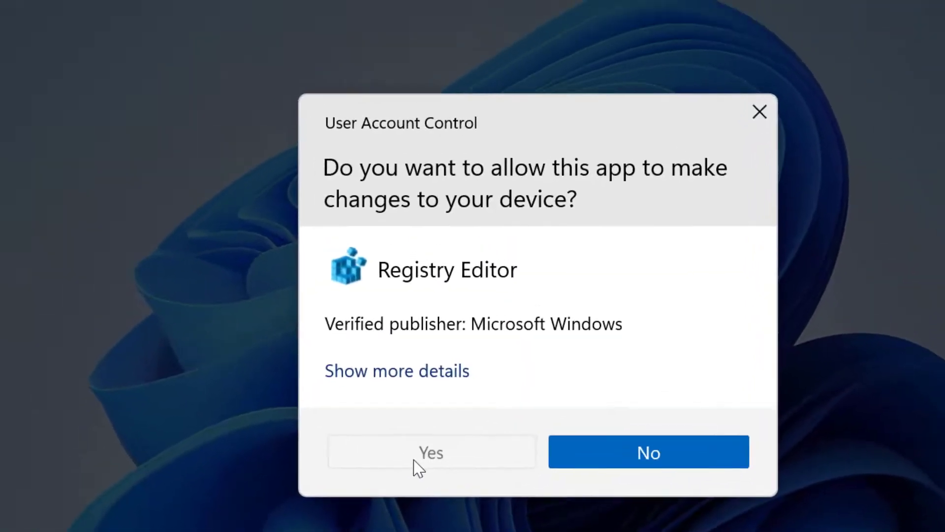
{"action": "left_click", "coordinate": [358, 425]}
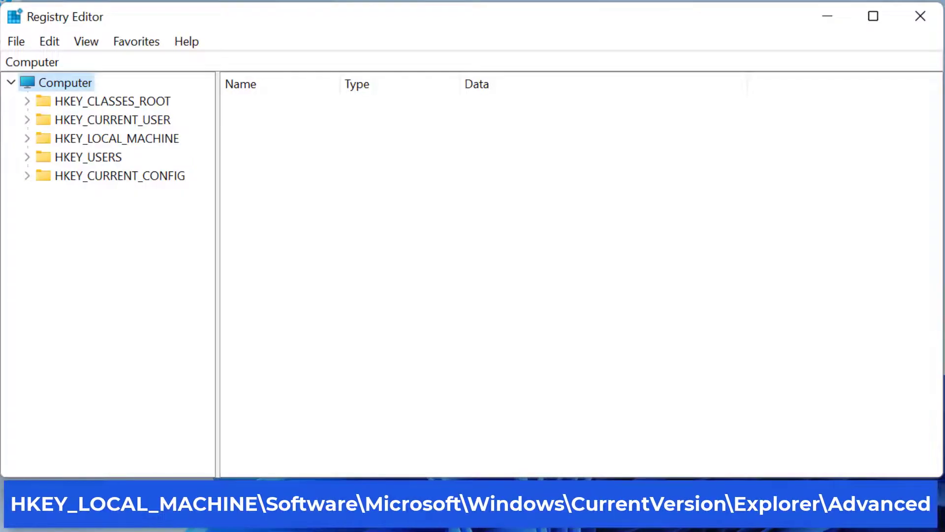
Navigate to HKEY_LOCAL_MACHINE\SOFTWARE\Microsoft\Windows\CurrentVersion\Explorer\Advanced
{"action": "left_click", "coordinate": [27, 139]}
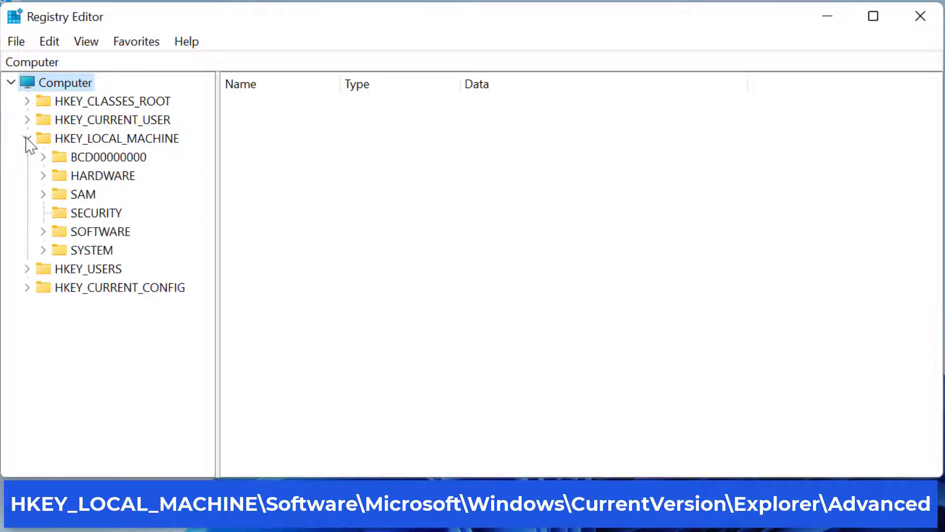
{"action": "left_click", "coordinate": [43, 231]}
{"action": "left_click", "coordinate": [65, 289]}
{"action": "key", "text": "w"}
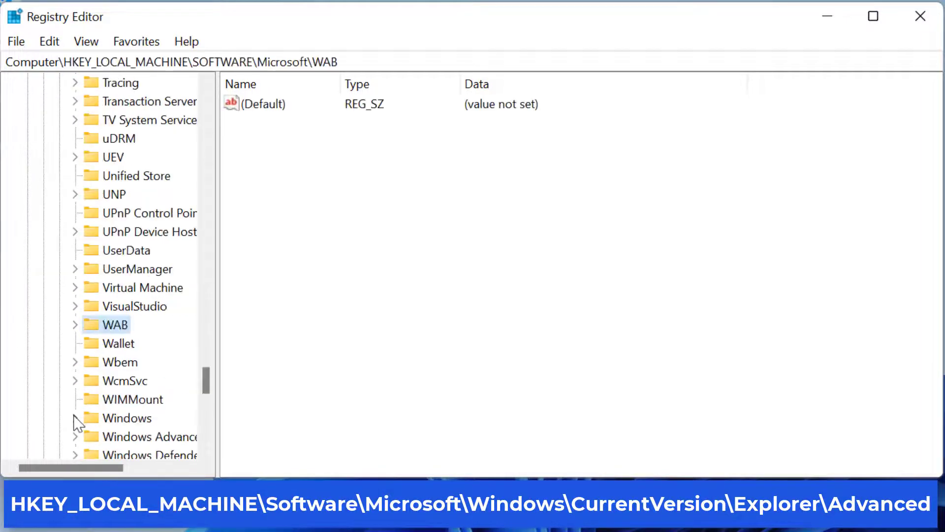
{"action": "left_click", "coordinate": [75, 418]}
{"action": "left_click", "coordinate": [91, 175]}
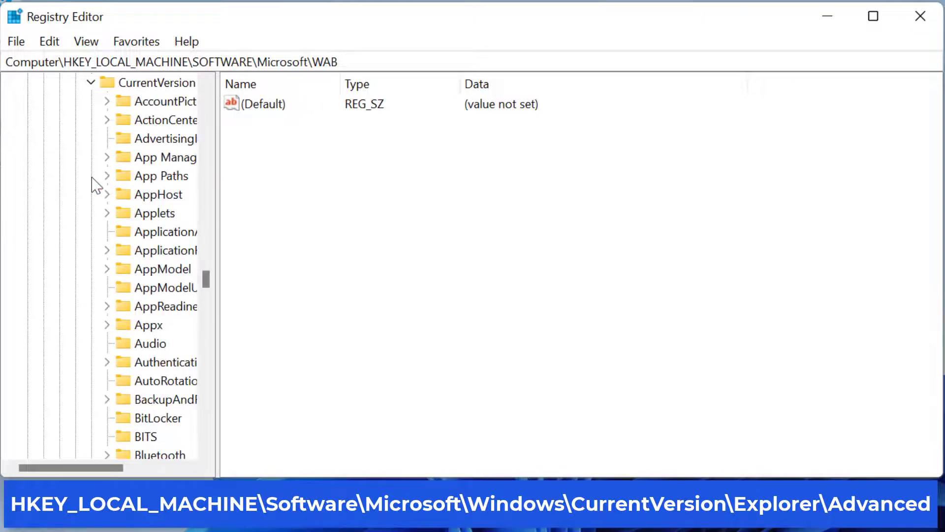
{"action": "key", "text": "e"}
{"action": "left_click", "coordinate": [107, 400]}
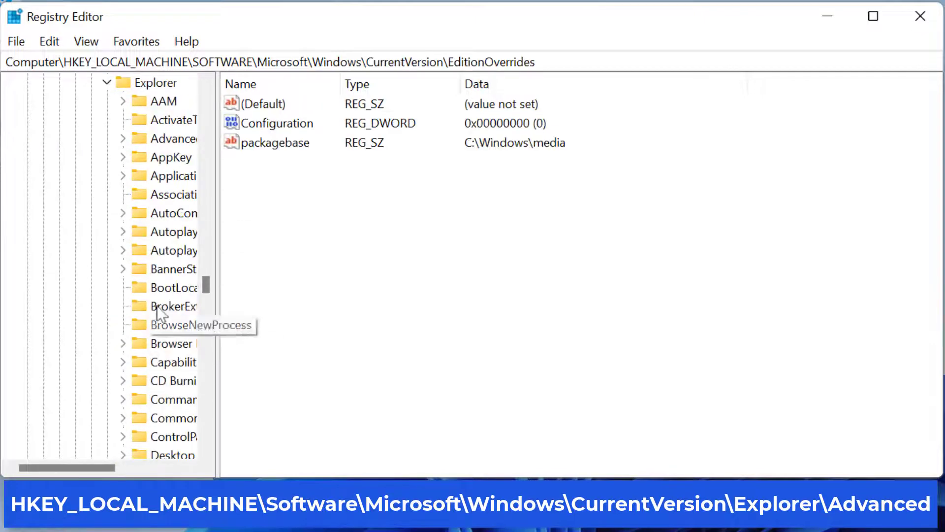
{"action": "left_click", "coordinate": [166, 137]}
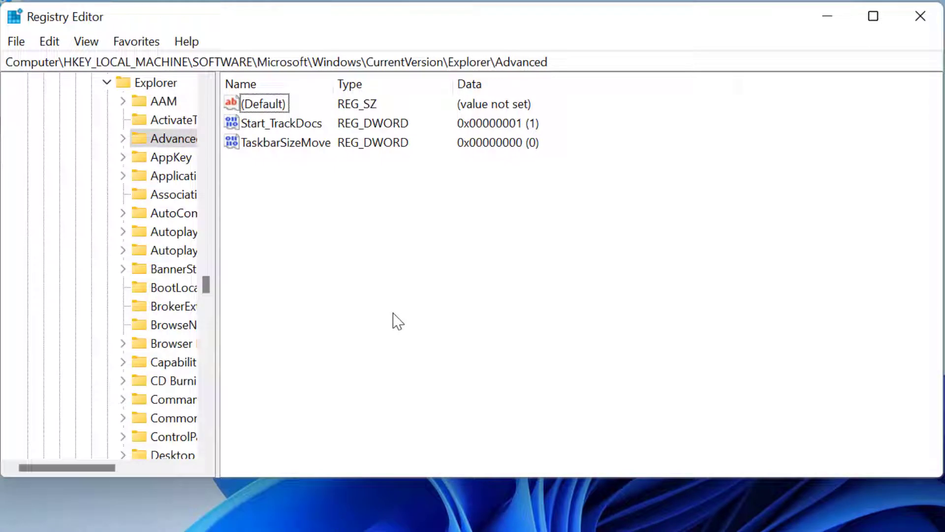
Create a new DWORD (32-bit) value named UseOLEDTaskbarTransparency
{"action": "right_click", "coordinate": [372, 295]}
{"action": "mouse_move", "coordinate": [420, 306]}
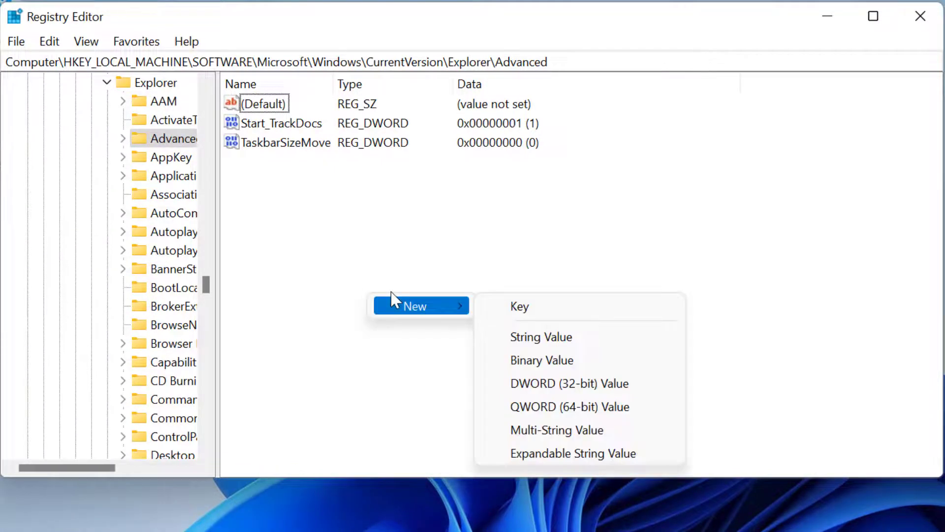
{"action": "left_click", "coordinate": [632, 390]}
{"action": "type", "text": "UseOLEDTask"}
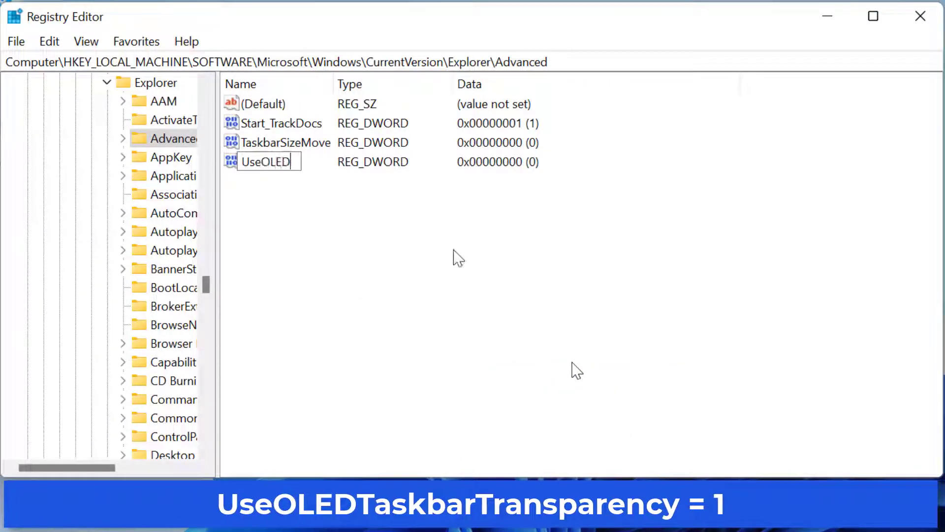
{"action": "type", "text": "barTransp"}
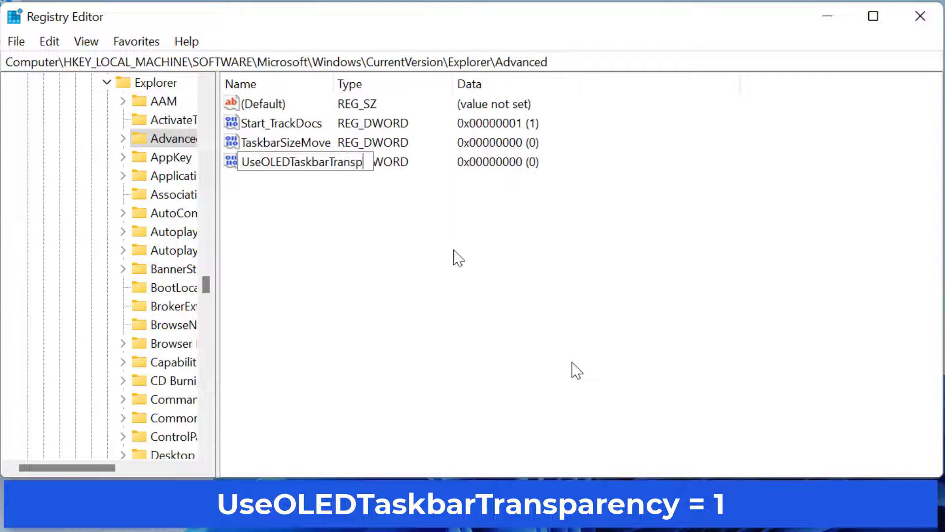
{"action": "type", "text": "arency"}
{"action": "key", "text": "Return"}
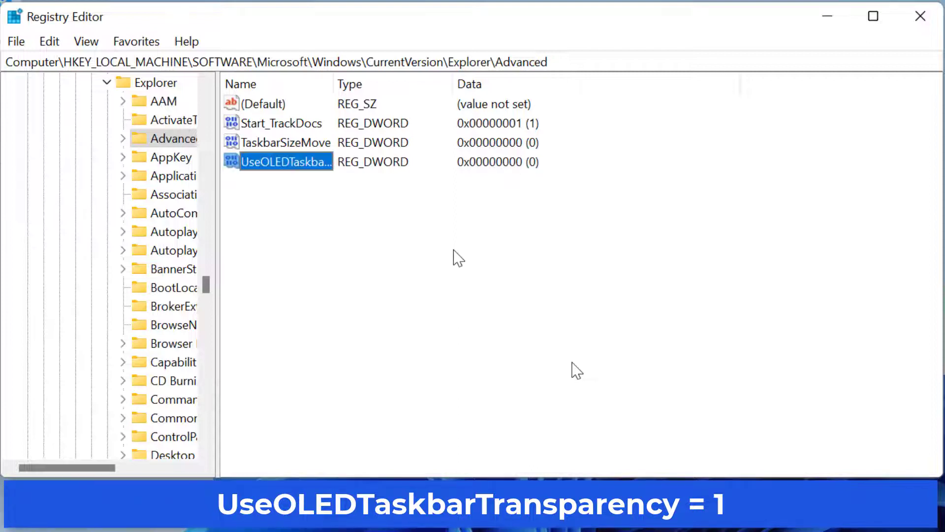
Set UseOLEDTaskbarTransparency's data to decimal 1
{"action": "double_click", "coordinate": [311, 162]}
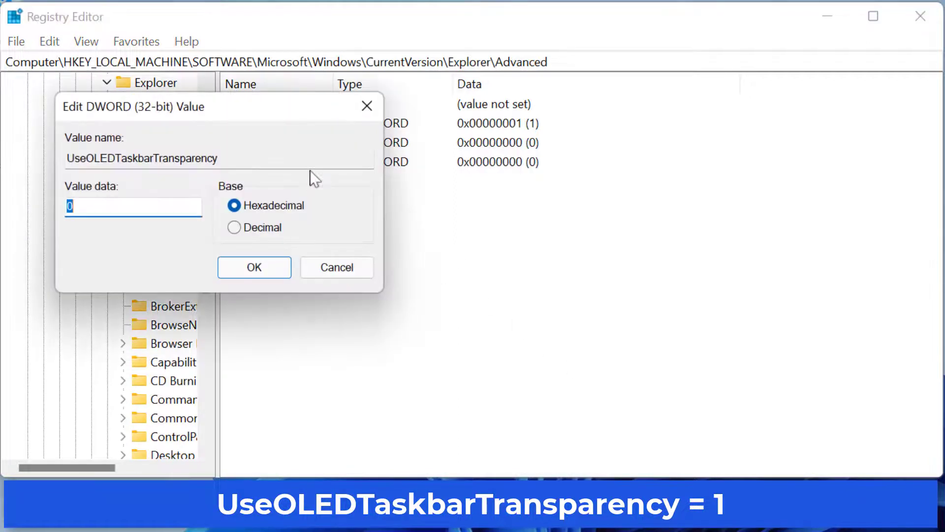
{"action": "left_click", "coordinate": [234, 226]}
{"action": "left_click", "coordinate": [130, 207]}
{"action": "type", "text": "1"}
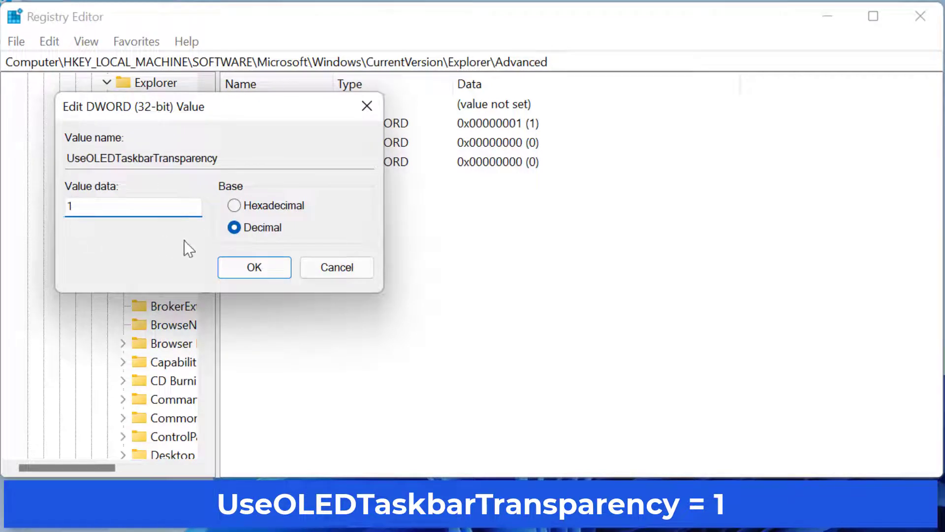
{"action": "left_click", "coordinate": [253, 267]}
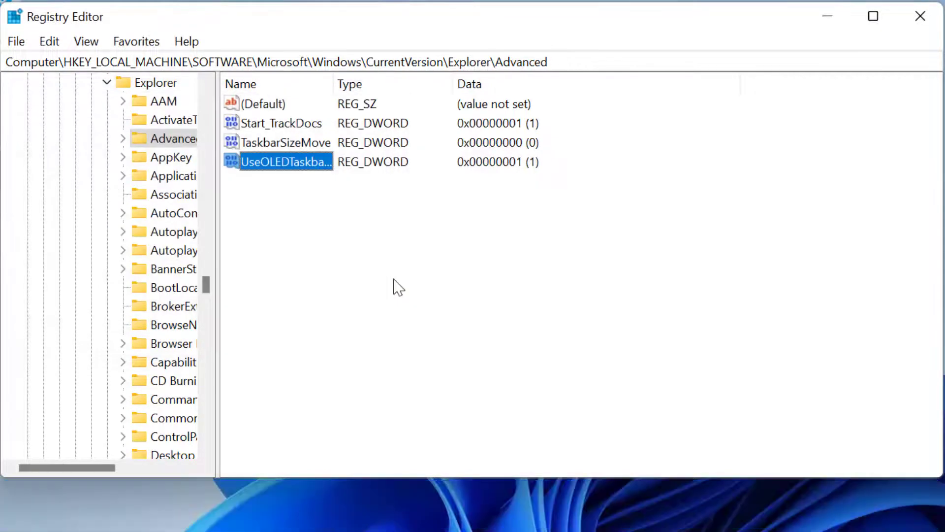
Close Registry Editor, restart Windows Explorer from Task Manager, then close Task Manager
{"action": "left_click", "coordinate": [920, 16]}
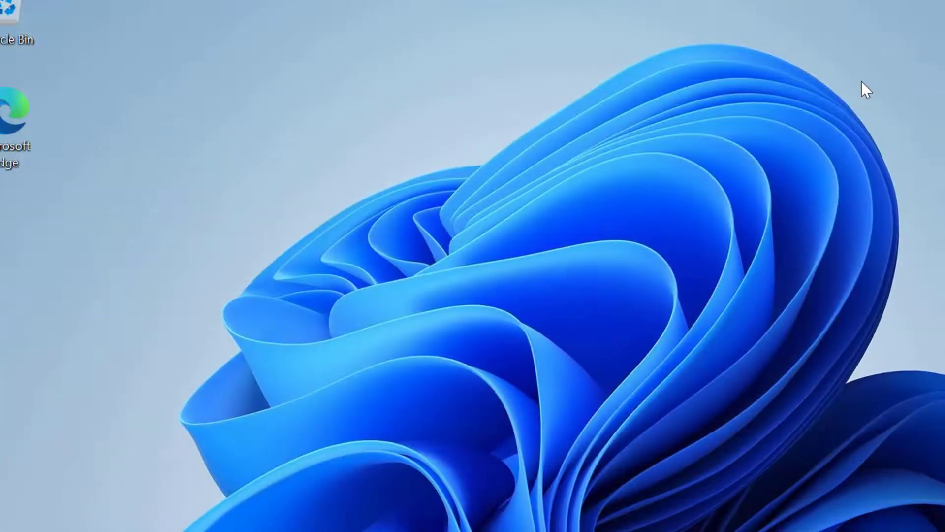
{"action": "key", "text": "ctrl+shift+Escape"}
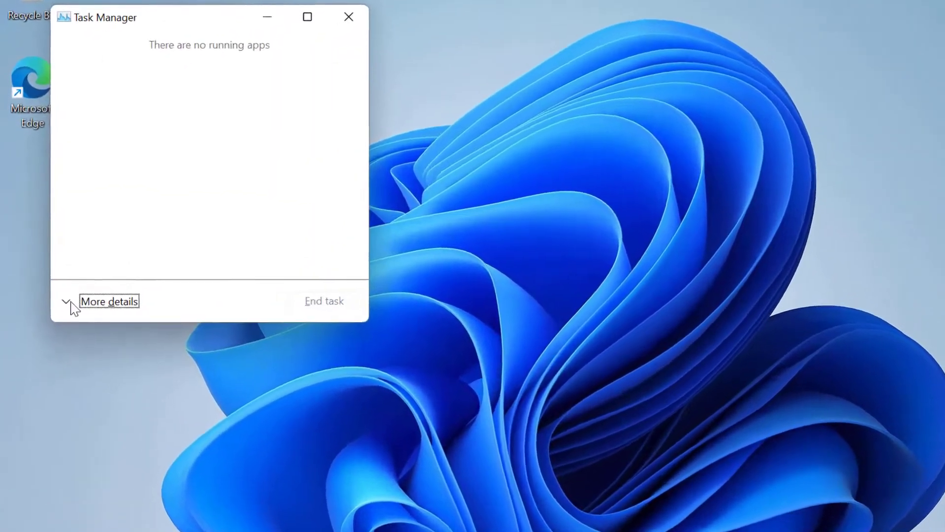
{"action": "left_click", "coordinate": [96, 303]}
{"action": "left_click_drag", "start_coordinate": [639, 152], "coordinate": [639, 443]}
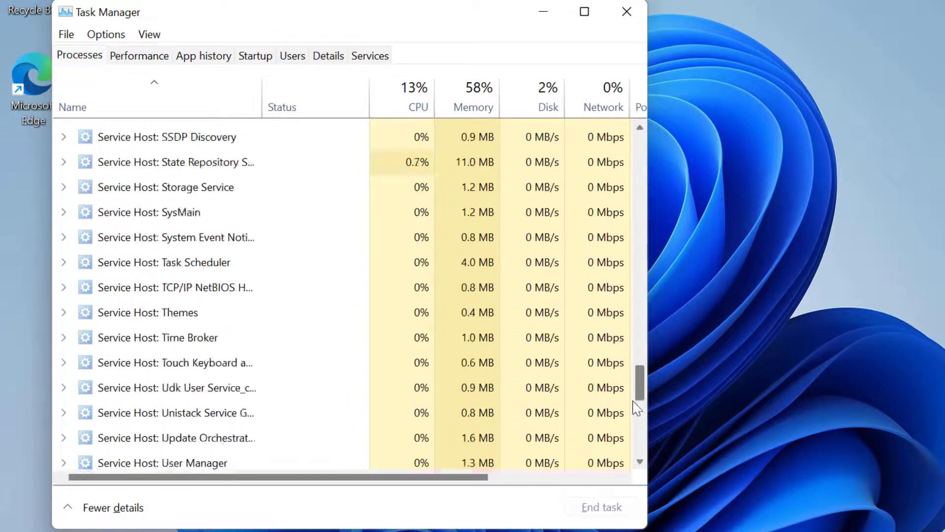
{"action": "left_click", "coordinate": [251, 332]}
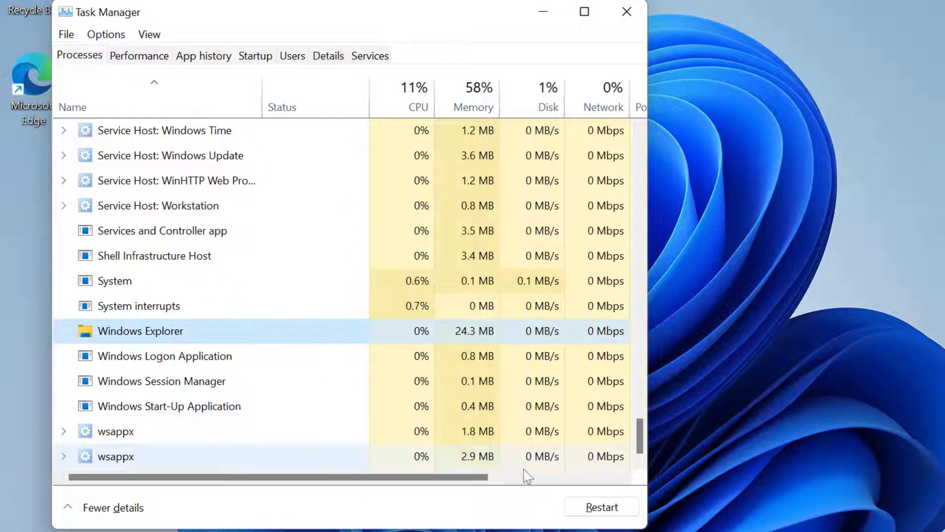
{"action": "left_click", "coordinate": [602, 507]}
{"action": "left_click", "coordinate": [251, 381]}
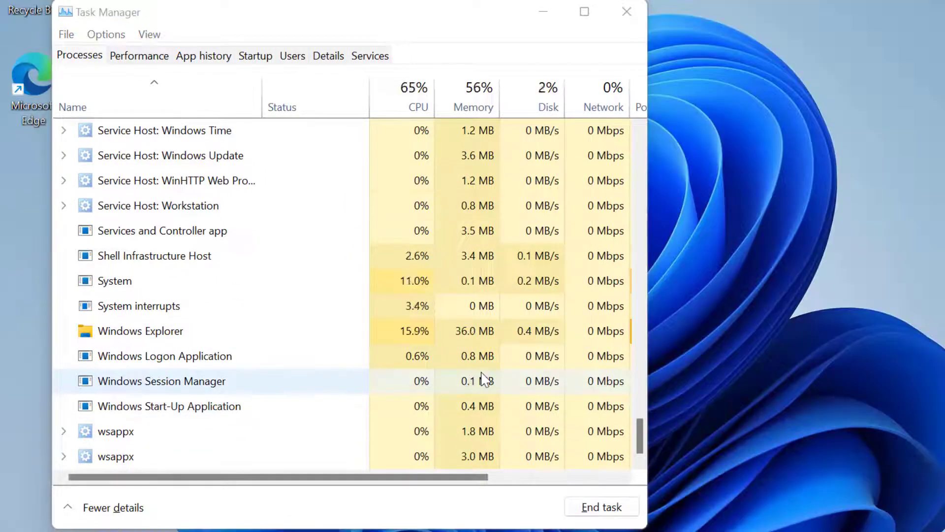
{"action": "left_click", "coordinate": [626, 12]}
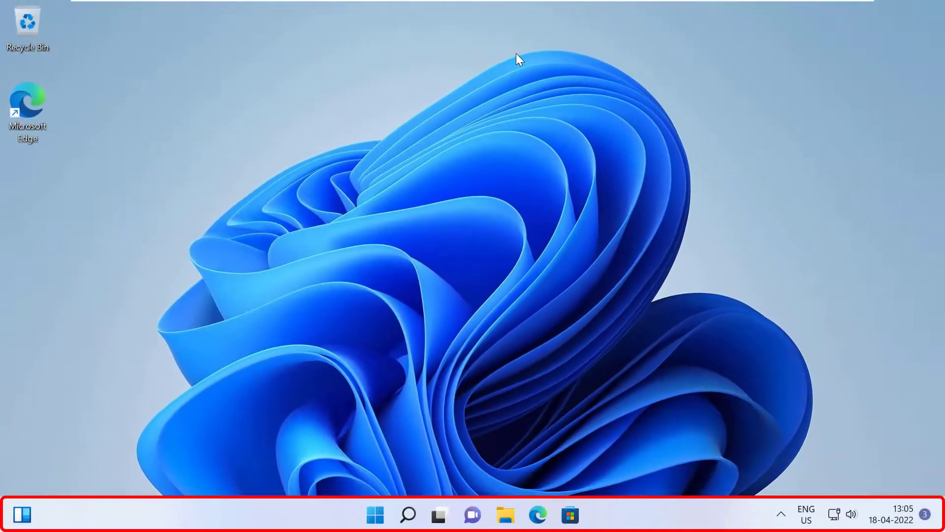